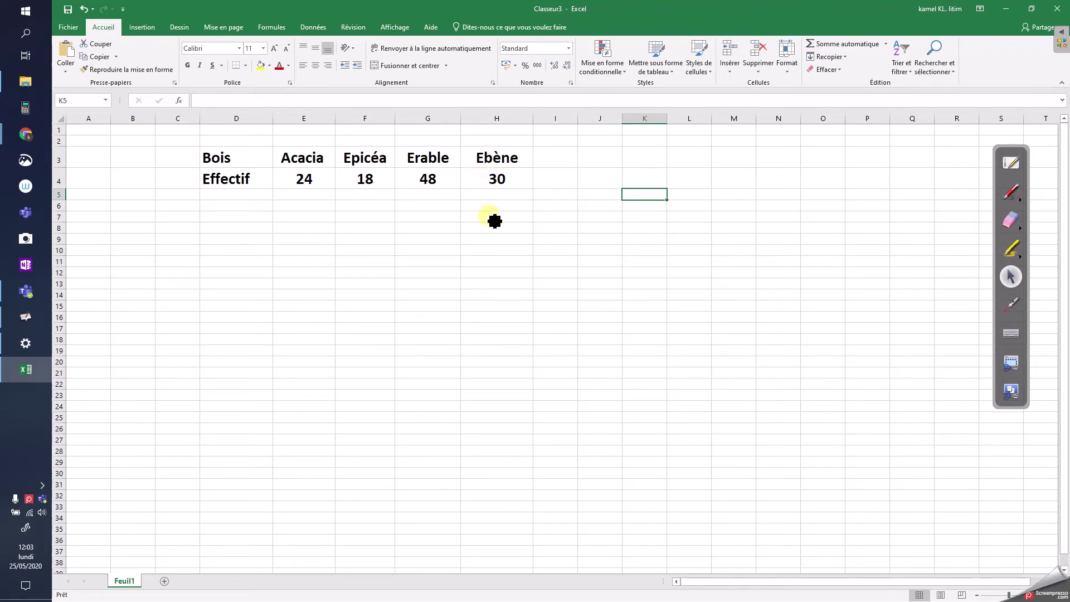
Handwrite "Excel/Tableur" in black ink beside the table, from column J onwards
{"action": "mouse_move", "coordinate": [611, 198]}
{"action": "left_mouse_down"}
{"action": "mouse_move", "coordinate": [616, 174]}
{"action": "mouse_move", "coordinate": [617, 206]}
{"action": "mouse_move", "coordinate": [609, 195]}
{"action": "mouse_move", "coordinate": [628, 183]}
{"action": "mouse_move", "coordinate": [622, 202]}
{"action": "mouse_move", "coordinate": [658, 182]}
{"action": "mouse_move", "coordinate": [709, 198]}
{"action": "left_mouse_up"}
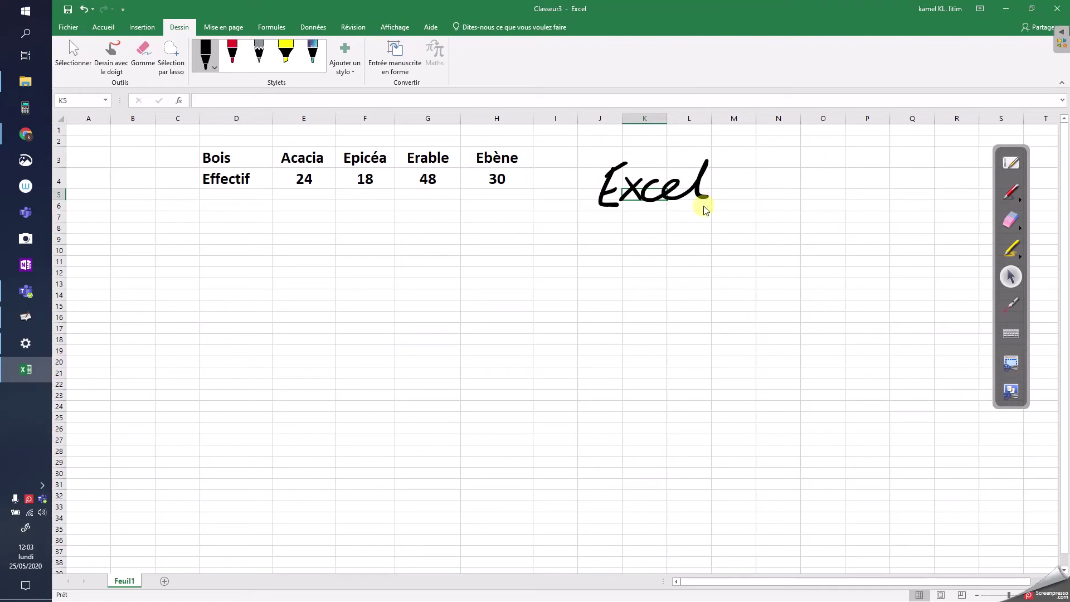
{"action": "left_click_drag", "start_coordinate": [750, 150], "coordinate": [718, 224]}
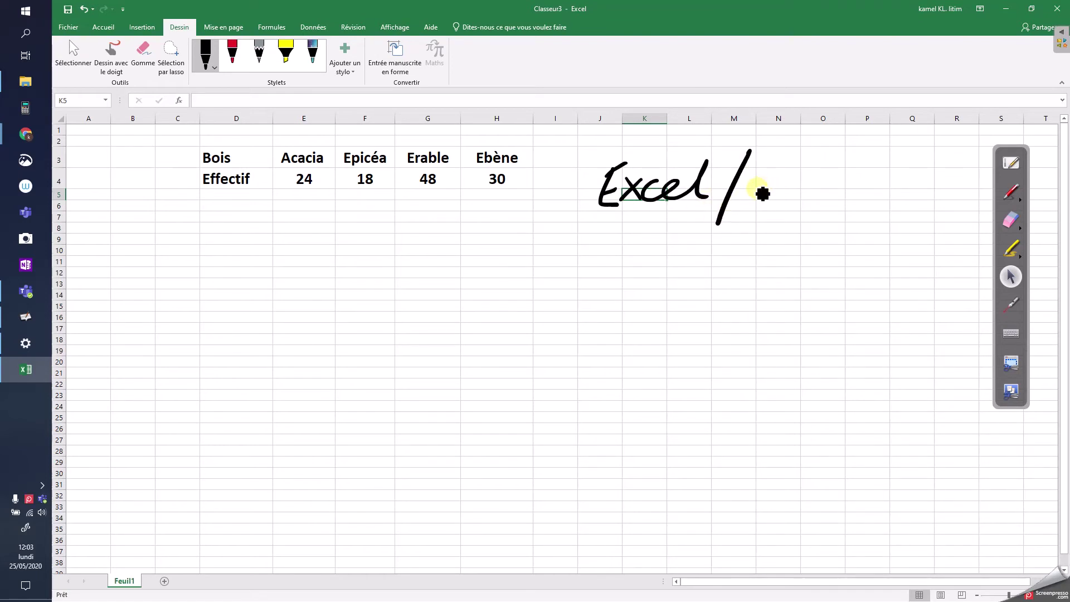
{"action": "mouse_move", "coordinate": [723, 195]}
{"action": "left_mouse_down"}
{"action": "mouse_move", "coordinate": [765, 191]}
{"action": "mouse_move", "coordinate": [777, 215]}
{"action": "left_mouse_up"}
{"action": "mouse_move", "coordinate": [797, 180]}
{"action": "left_mouse_down"}
{"action": "mouse_move", "coordinate": [809, 208]}
{"action": "mouse_move", "coordinate": [925, 196]}
{"action": "left_mouse_up"}
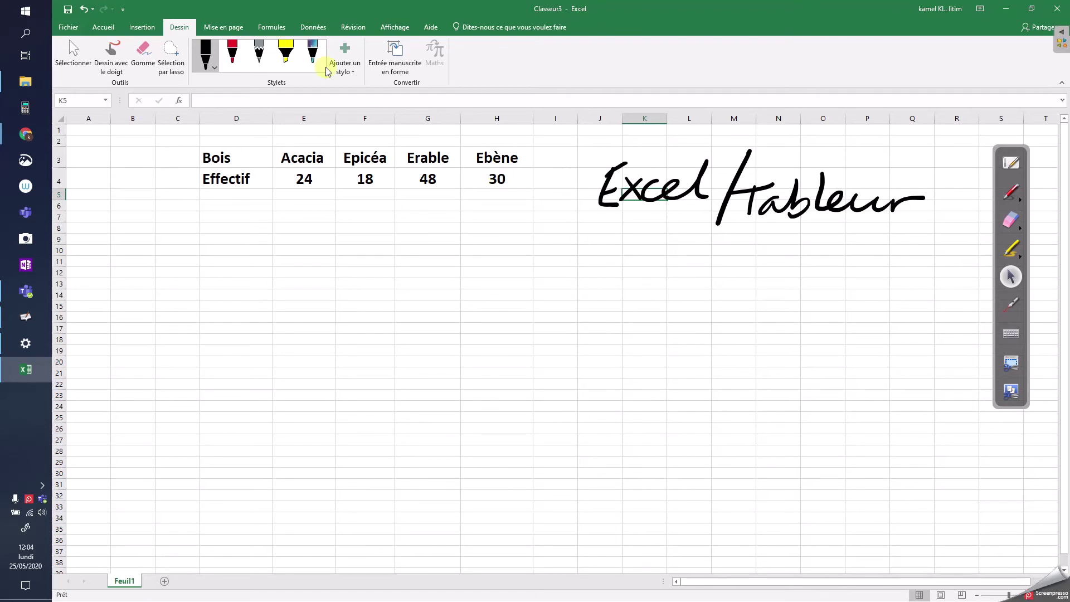
In red ink, add an "s" after Effectif and circle the whole wood table
{"action": "left_click", "coordinate": [236, 61]}
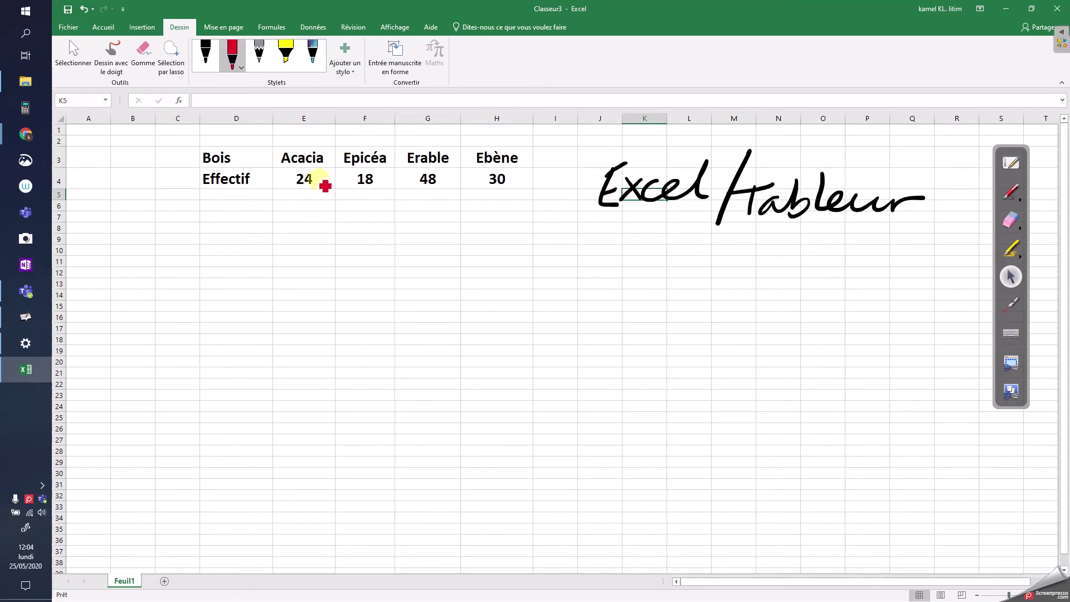
{"action": "left_click_drag", "start_coordinate": [261, 178], "coordinate": [251, 192]}
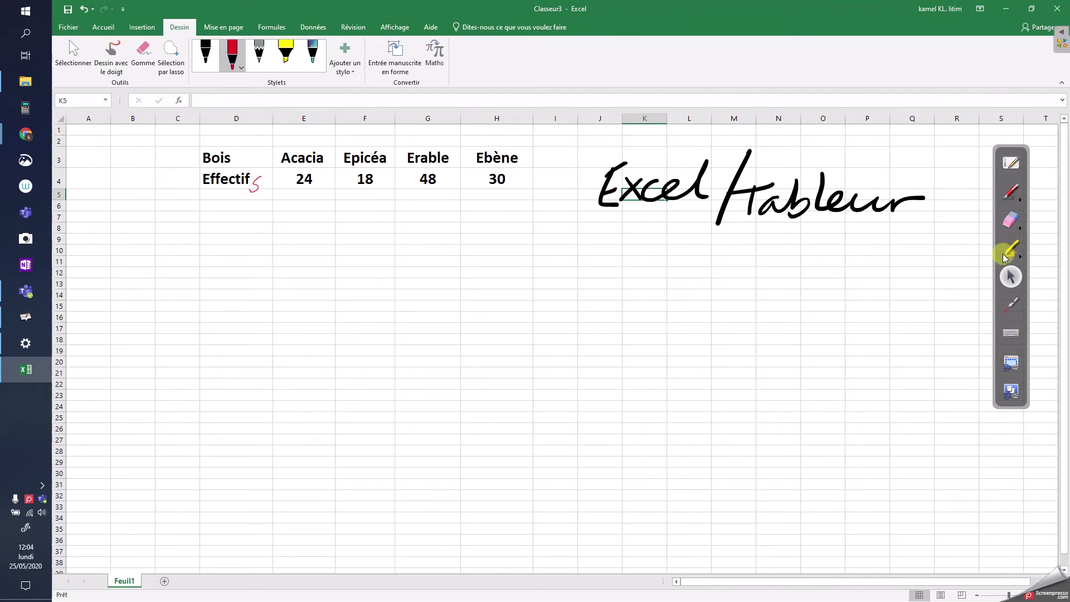
{"action": "left_click", "coordinate": [1020, 205]}
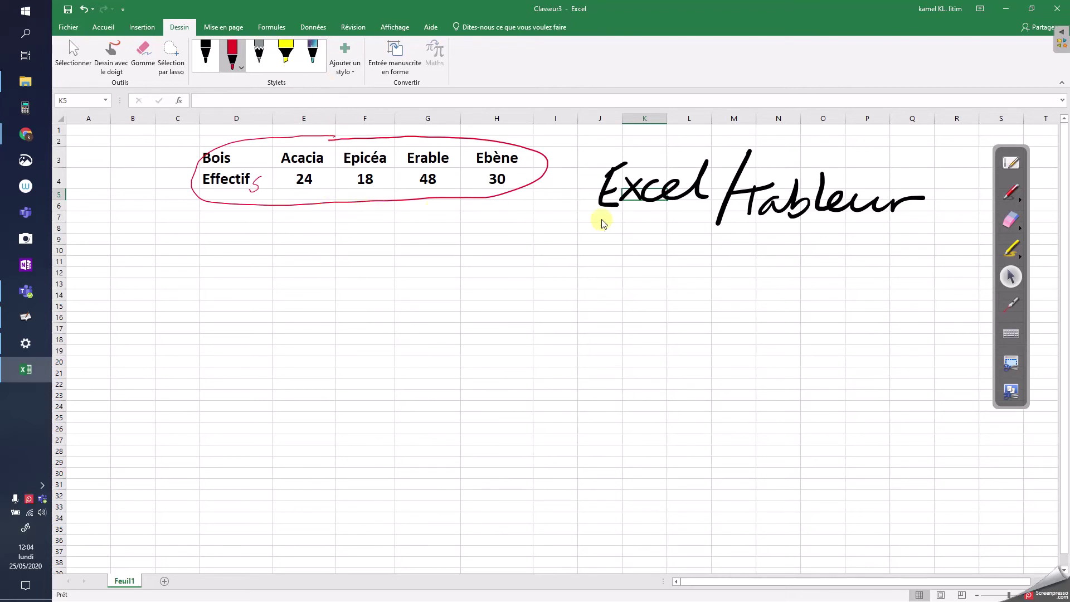
Draw a red arrow leading away from the table and sketch a circle divided into four sectors under "Excel/Tableur"
{"action": "left_click_drag", "start_coordinate": [517, 187], "coordinate": [582, 245]}
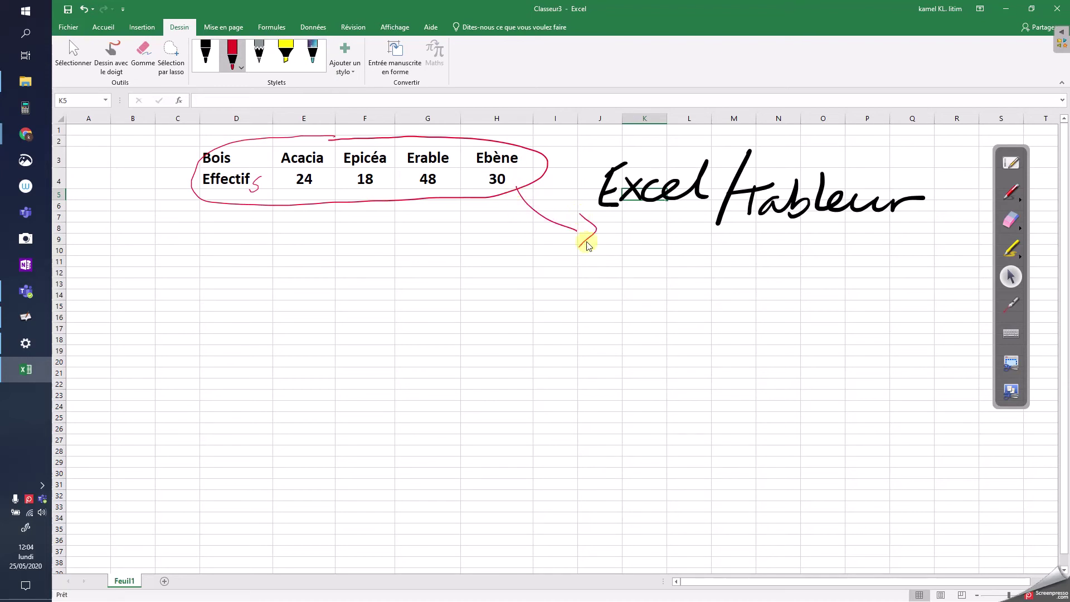
{"action": "mouse_move", "coordinate": [708, 232]}
{"action": "left_mouse_down"}
{"action": "mouse_move", "coordinate": [664, 306]}
{"action": "mouse_move", "coordinate": [744, 234]}
{"action": "mouse_move", "coordinate": [722, 233]}
{"action": "mouse_move", "coordinate": [766, 276]}
{"action": "left_mouse_up"}
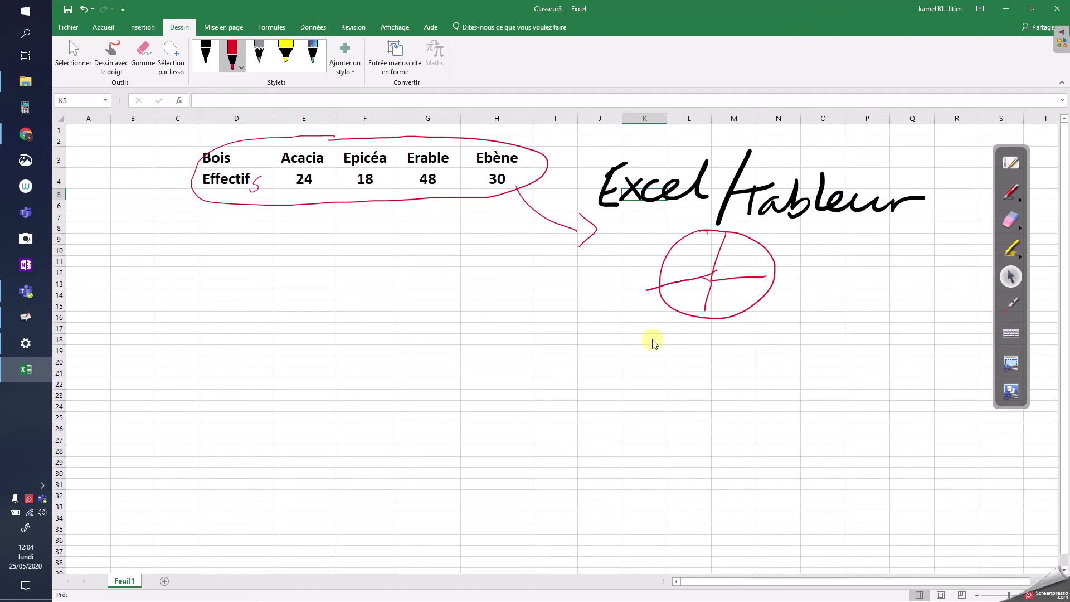
{"action": "left_click_drag", "start_coordinate": [654, 288], "coordinate": [647, 290]}
Switch from inking back to cell selection and try to select the table starting at the Bois cell
{"action": "left_click", "coordinate": [144, 28]}
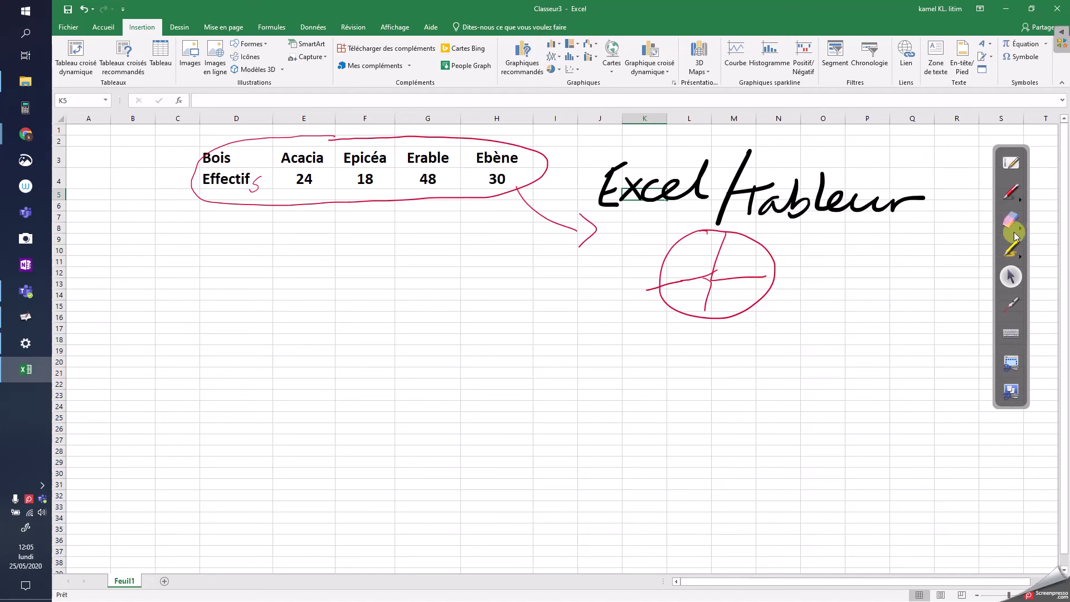
{"action": "left_click", "coordinate": [1011, 276]}
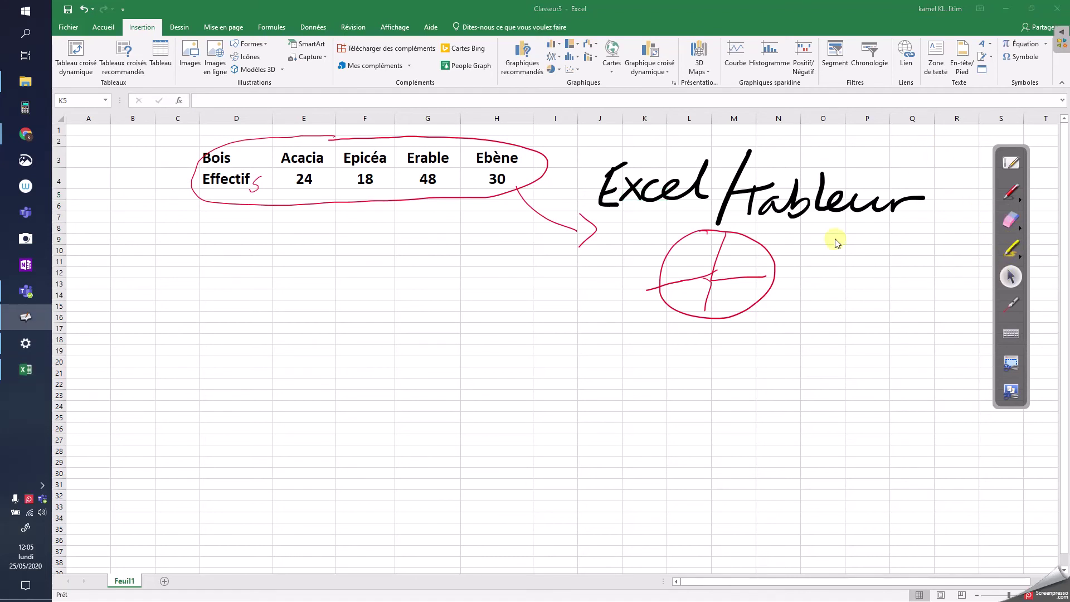
{"action": "left_click", "coordinate": [202, 151]}
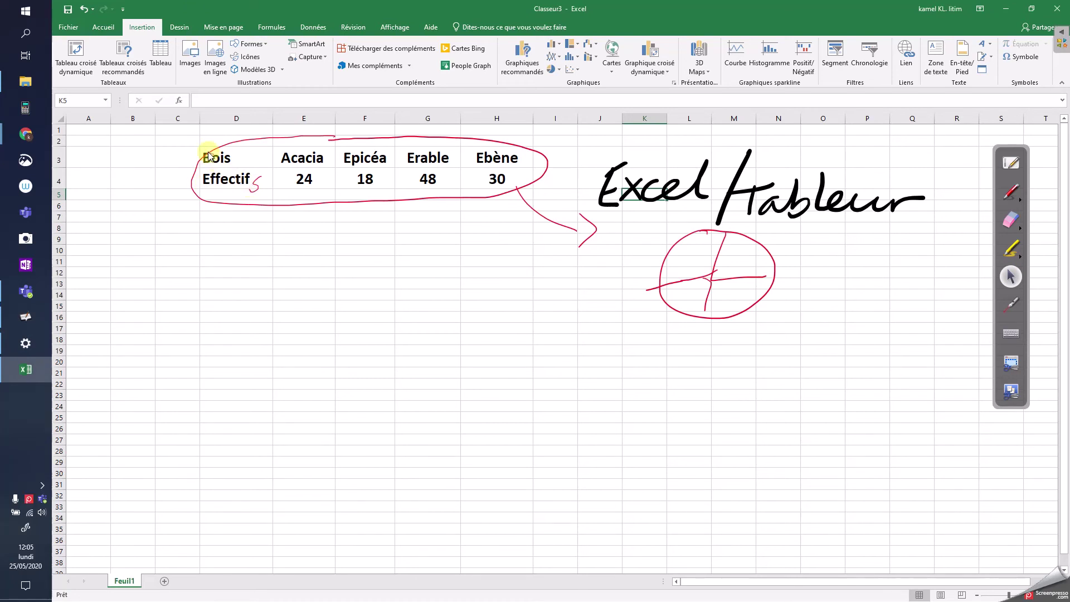
{"action": "left_click", "coordinate": [1011, 277]}
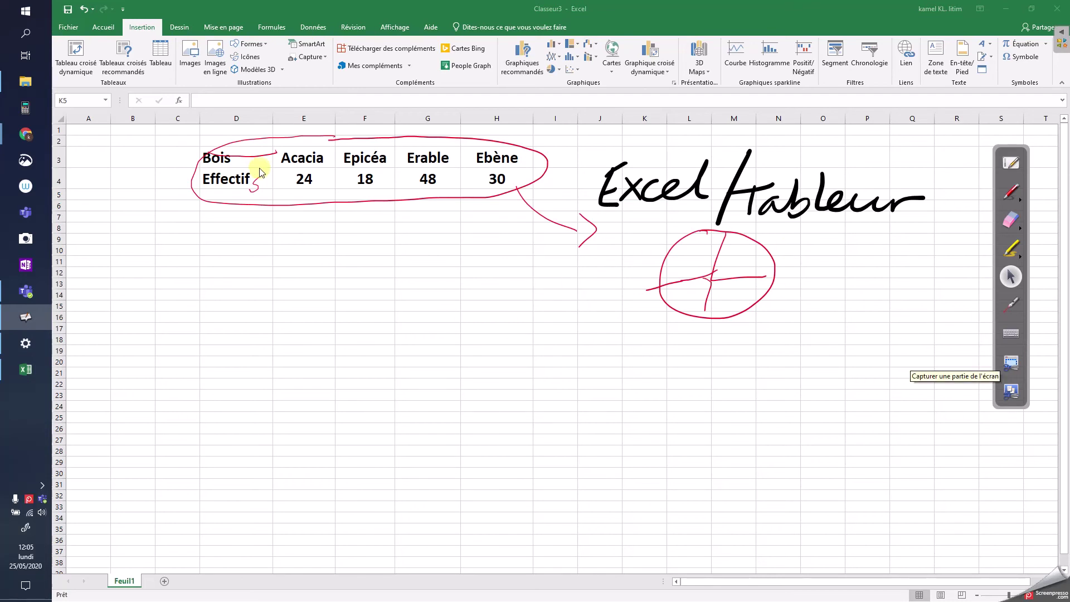
{"action": "left_click", "coordinate": [223, 156]}
{"action": "left_click", "coordinate": [223, 165]}
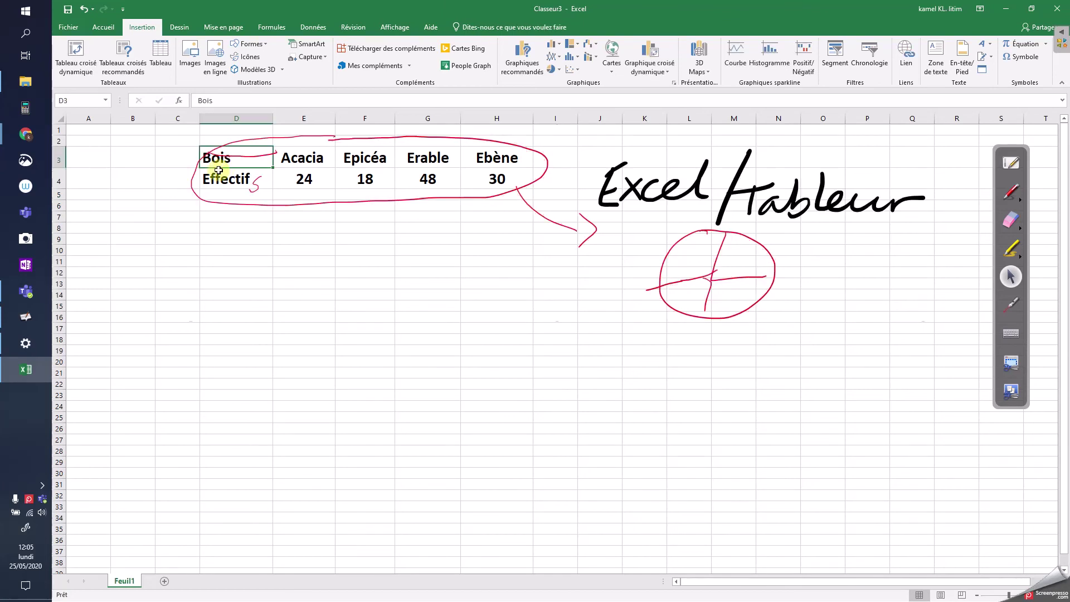
{"action": "left_click", "coordinate": [187, 158]}
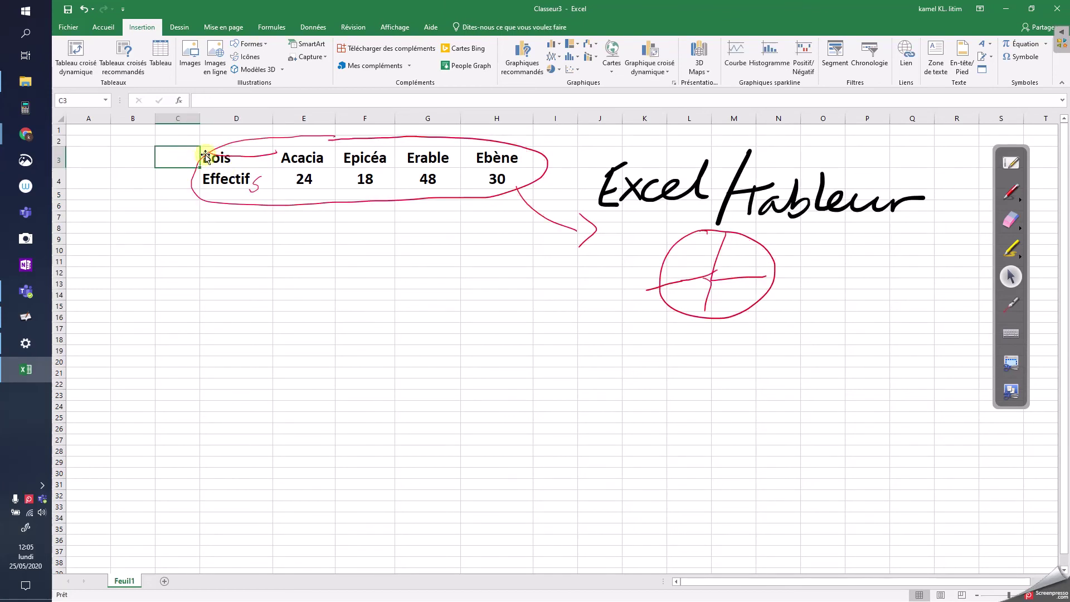
{"action": "left_click", "coordinate": [210, 154]}
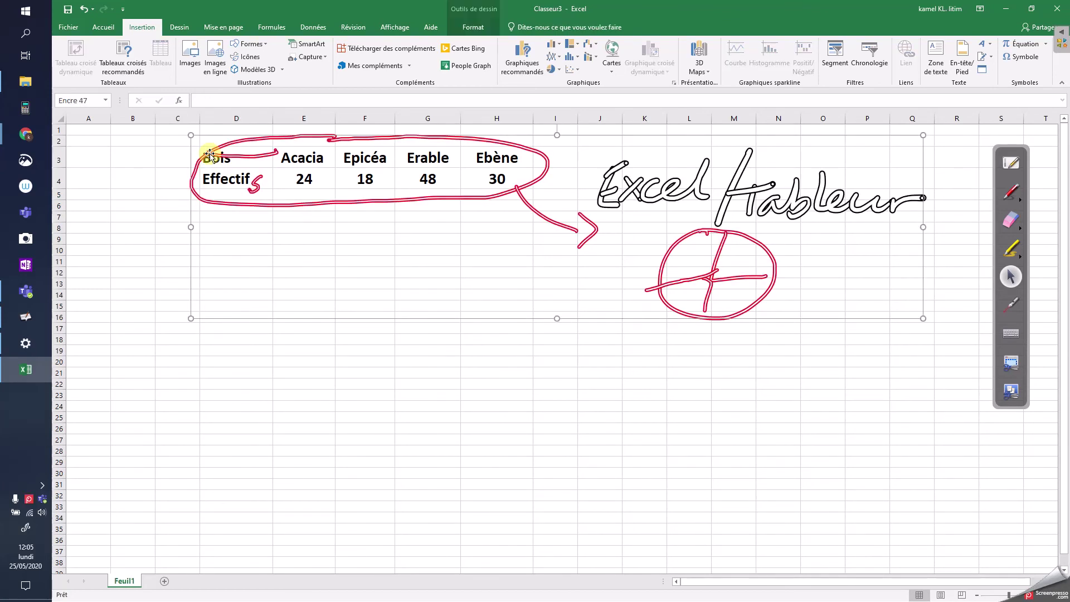
{"action": "left_click", "coordinate": [167, 226]}
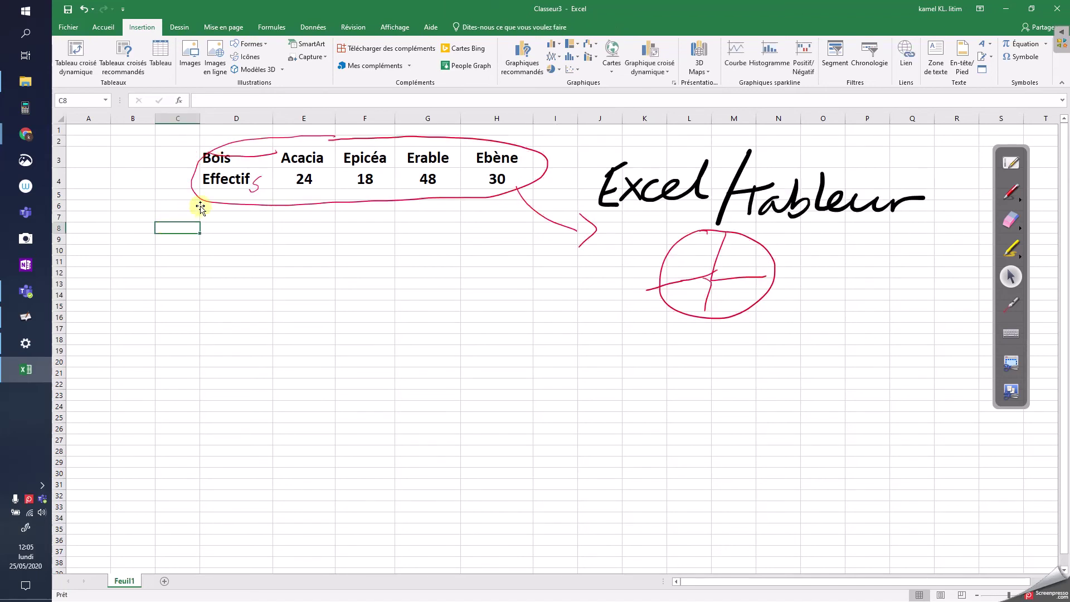
Insert a 2D pie chart from the wood names and counts in D3:H4
{"action": "mouse_move", "coordinate": [214, 177]}
{"action": "left_mouse_down"}
{"action": "mouse_move", "coordinate": [370, 152]}
{"action": "mouse_move", "coordinate": [432, 165]}
{"action": "mouse_move", "coordinate": [499, 161]}
{"action": "left_mouse_up"}
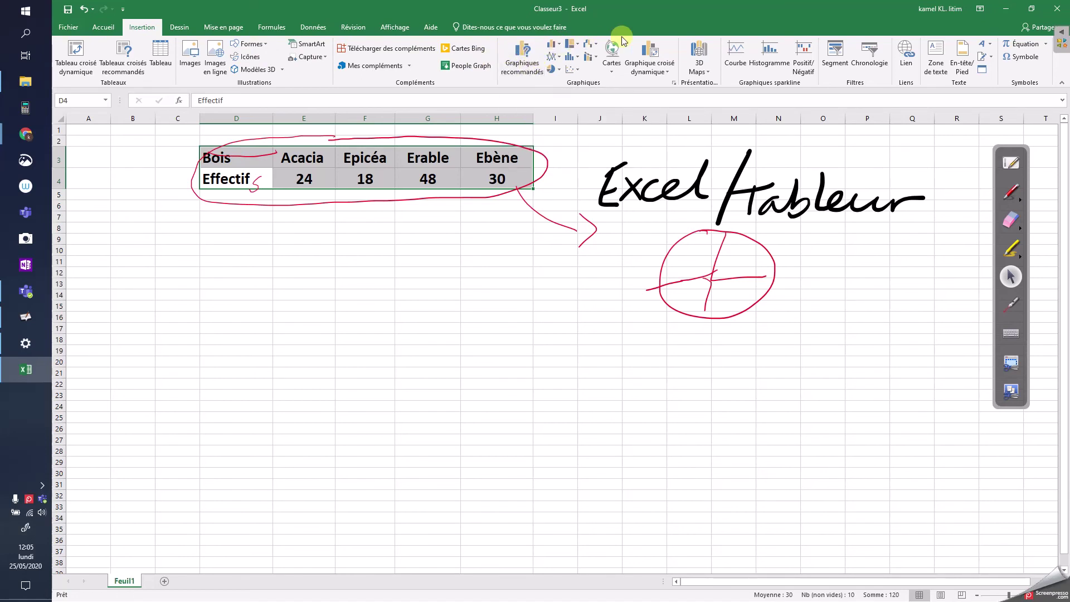
{"action": "left_click", "coordinate": [556, 71]}
{"action": "left_click", "coordinate": [560, 101]}
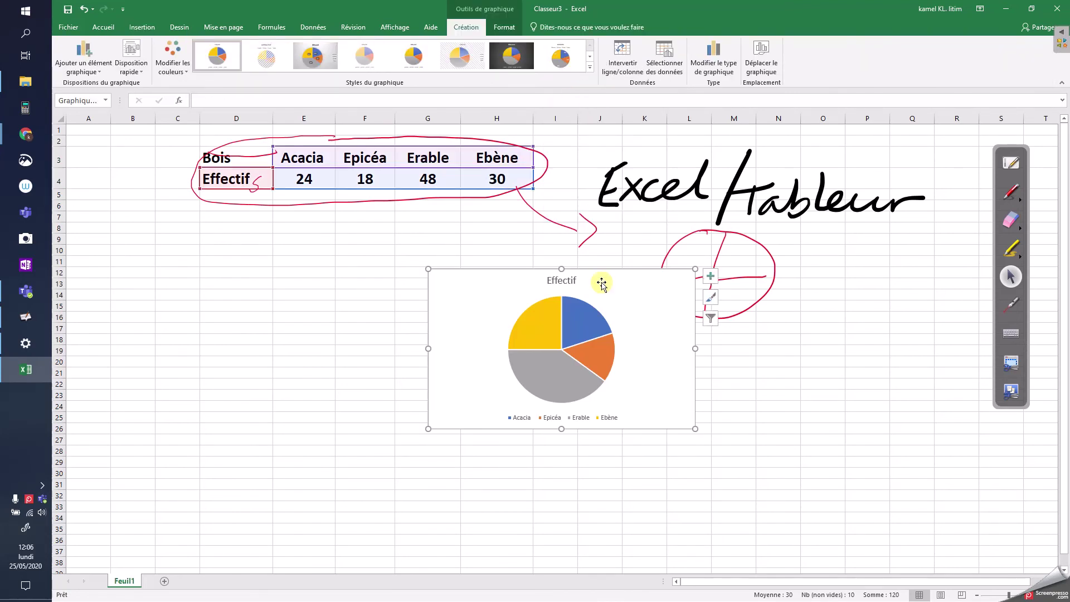
Move the pie chart below the table and enlarge it to span about columns C to J and rows 10 to 27
{"action": "left_click_drag", "start_coordinate": [599, 282], "coordinate": [357, 265]}
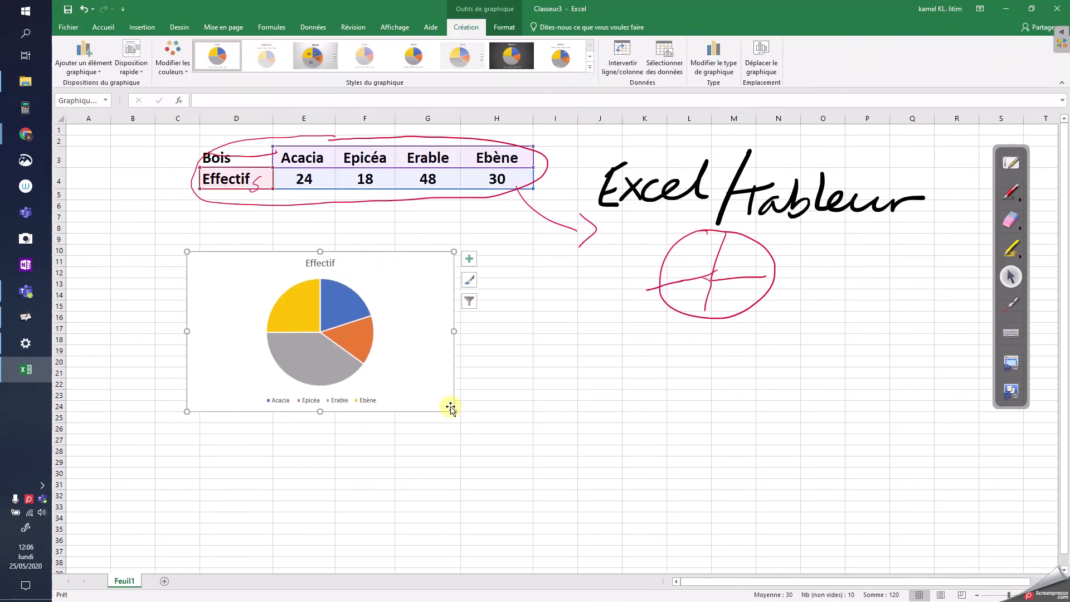
{"action": "left_click_drag", "start_coordinate": [453, 411], "coordinate": [584, 443]}
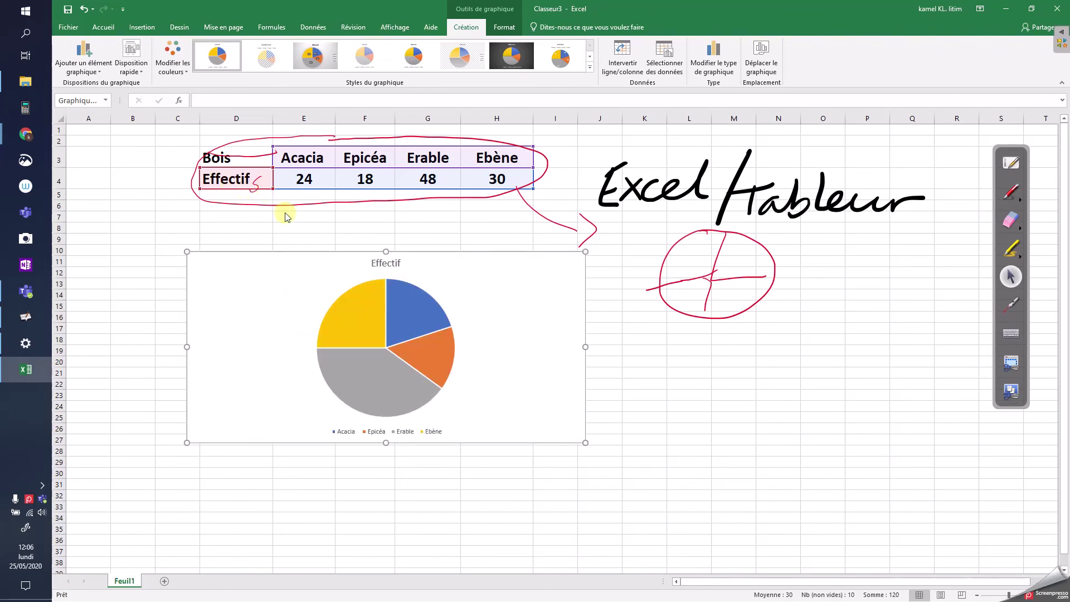
{"action": "key", "text": "Escape"}
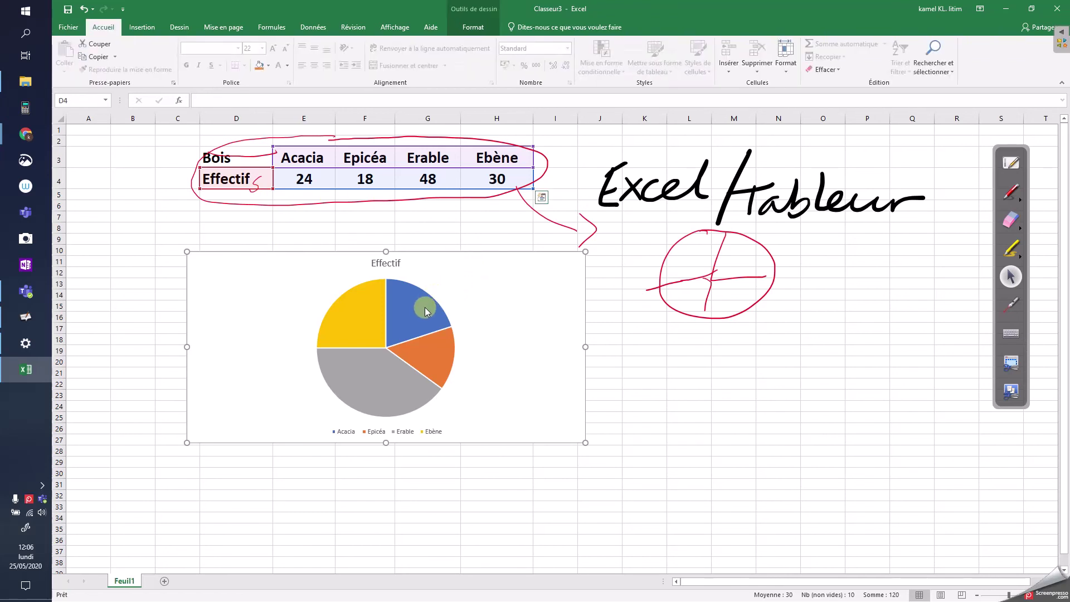
Draw a short red ink line on each of the four pie sectors: blue, orange, grey and yellow
{"action": "left_click_drag", "start_coordinate": [426, 306], "coordinate": [473, 285]}
{"action": "left_click_drag", "start_coordinate": [454, 353], "coordinate": [485, 355]}
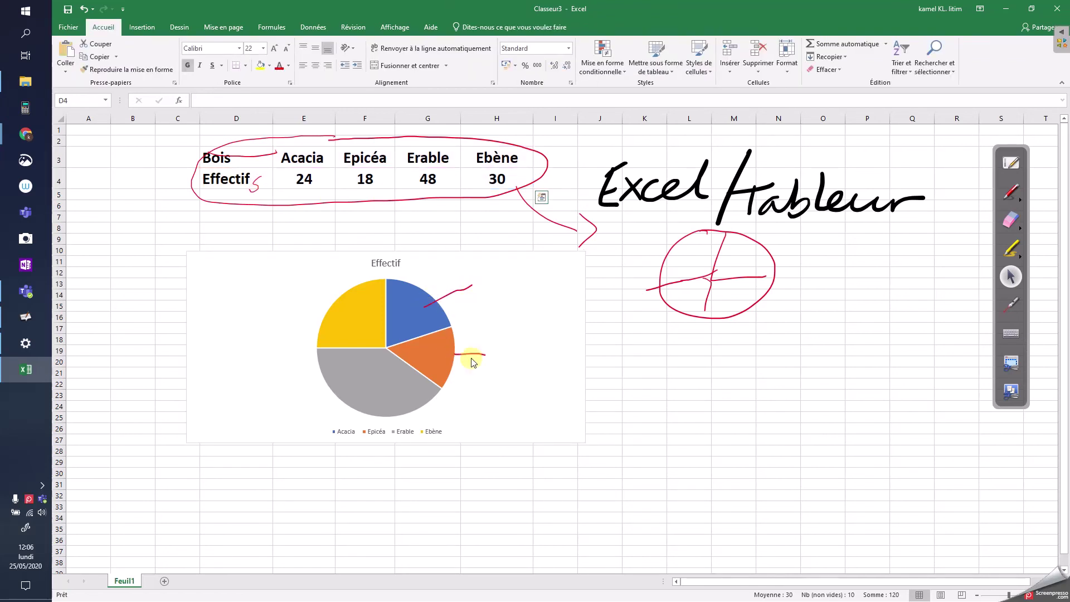
{"action": "left_click_drag", "start_coordinate": [416, 390], "coordinate": [436, 408]}
{"action": "left_click_drag", "start_coordinate": [322, 300], "coordinate": [352, 318]}
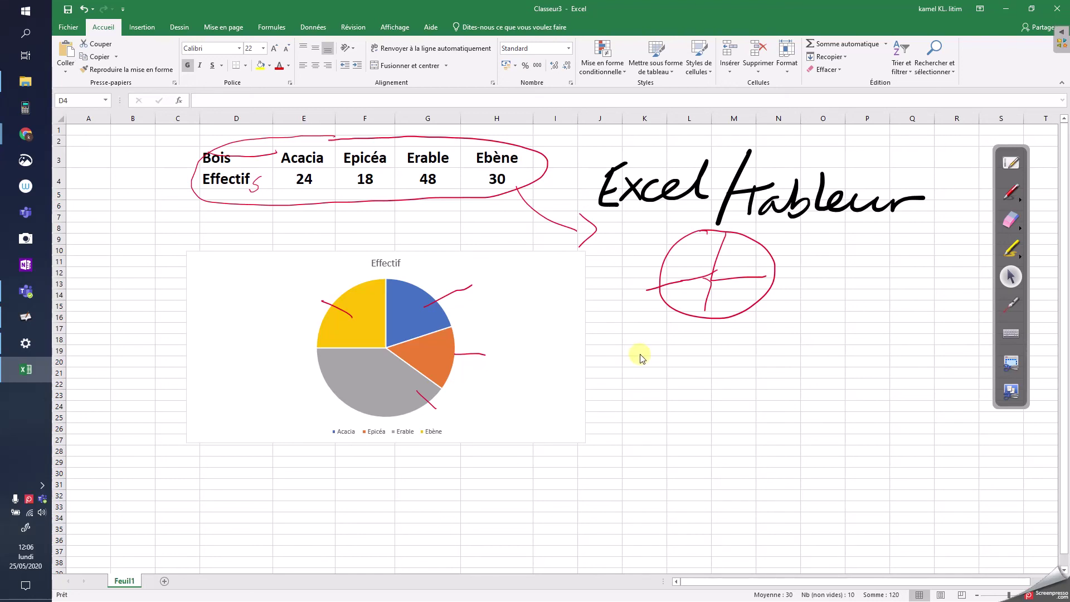
Handwrite "Merci" in red ink below the sketched circle, underline it, and sign with the author's name underlined beneath
{"action": "left_click_drag", "start_coordinate": [639, 380], "coordinate": [664, 378]}
{"action": "left_click_drag", "start_coordinate": [671, 362], "coordinate": [751, 365]}
{"action": "left_click", "coordinate": [752, 333]}
{"action": "left_click_drag", "start_coordinate": [651, 420], "coordinate": [779, 388]}
{"action": "left_click_drag", "start_coordinate": [722, 417], "coordinate": [727, 462]}
{"action": "left_click_drag", "start_coordinate": [774, 415], "coordinate": [765, 454]}
{"action": "mouse_move", "coordinate": [813, 416]}
{"action": "left_mouse_down"}
{"action": "mouse_move", "coordinate": [832, 448]}
{"action": "mouse_move", "coordinate": [891, 409]}
{"action": "left_mouse_up"}
{"action": "mouse_move", "coordinate": [876, 419]}
{"action": "left_mouse_down"}
{"action": "mouse_move", "coordinate": [876, 437]}
{"action": "mouse_move", "coordinate": [932, 441]}
{"action": "mouse_move", "coordinate": [818, 467]}
{"action": "left_mouse_up"}
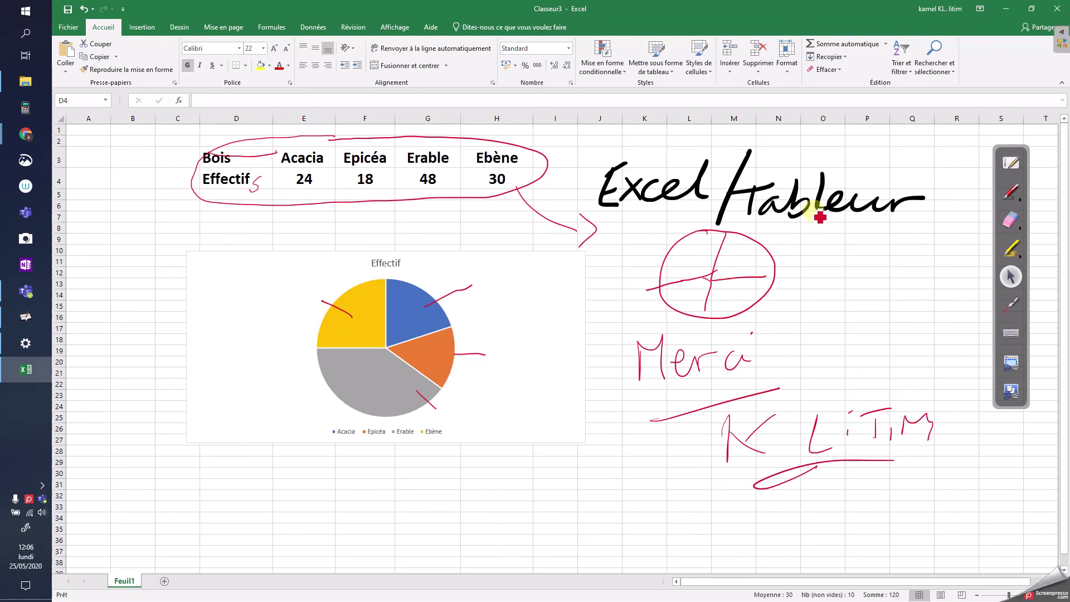